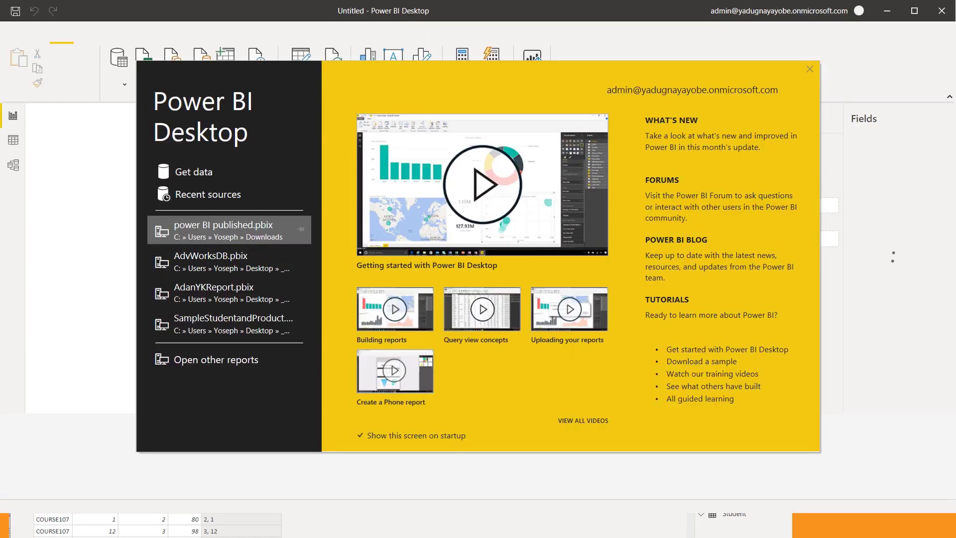
Start a SQL Server database import and copy the server name from the connection dialog in SQL Server Management Studio.
{"action": "key", "text": "Escape"}
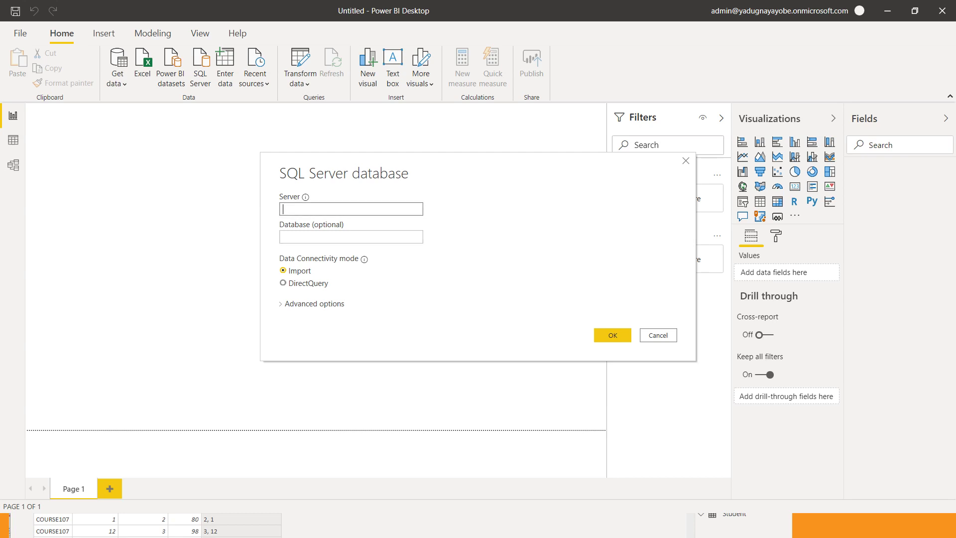
{"action": "key", "text": "alt+Tab"}
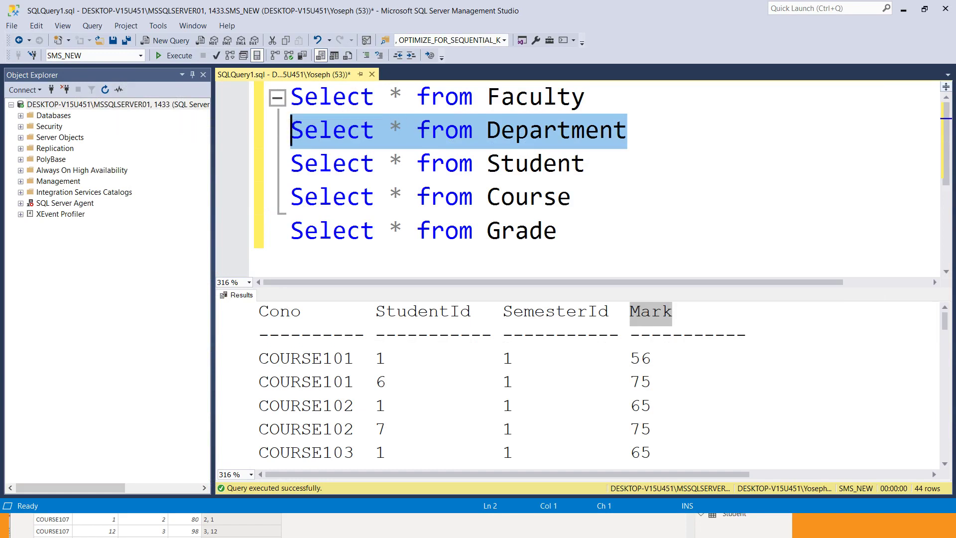
{"action": "right_click", "coordinate": [94, 104]}
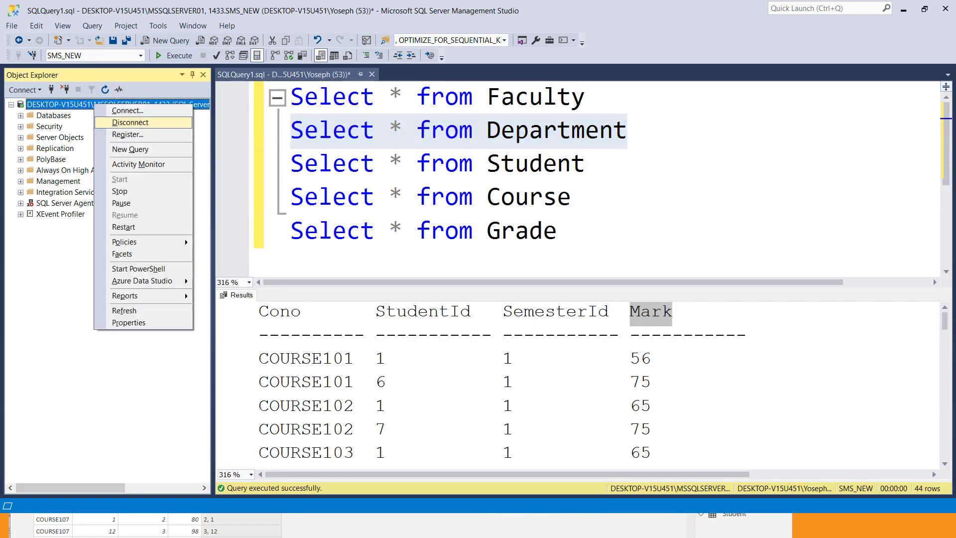
{"action": "left_click", "coordinate": [128, 323]}
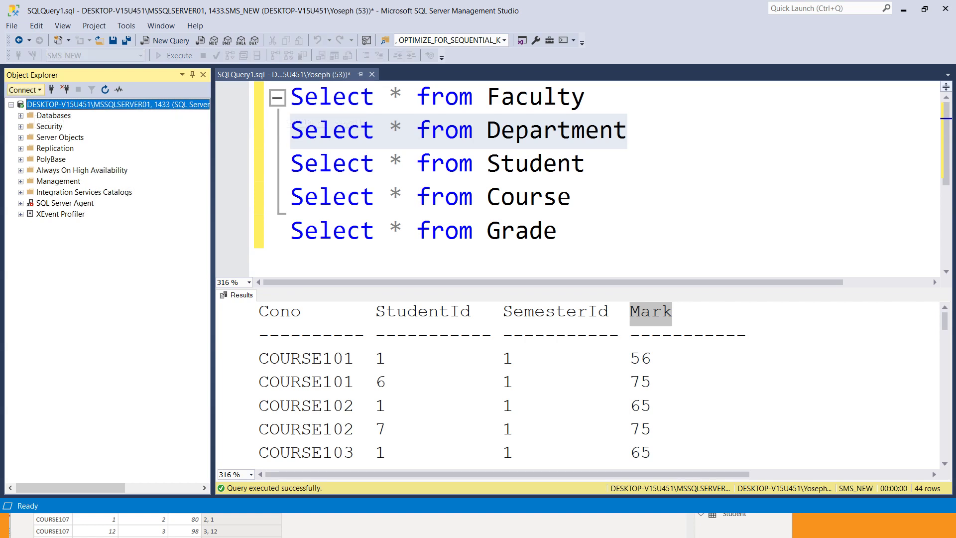
{"action": "left_click", "coordinate": [25, 90]}
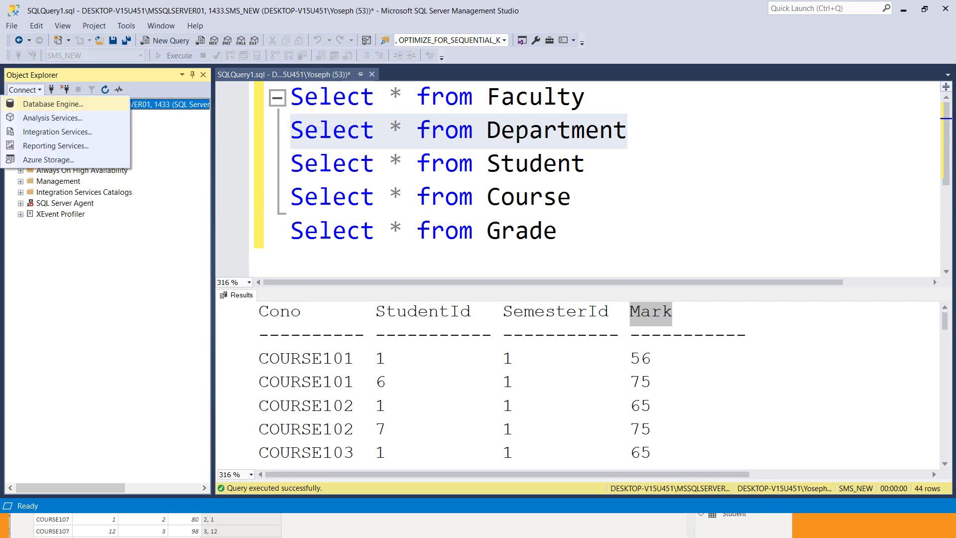
{"action": "key", "text": "Escape"}
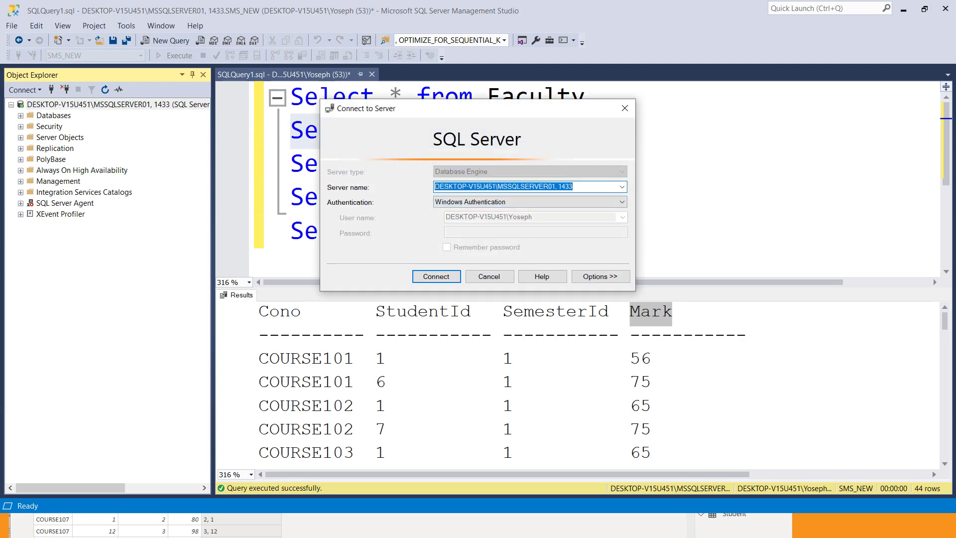
{"action": "key", "text": "alt+Tab"}
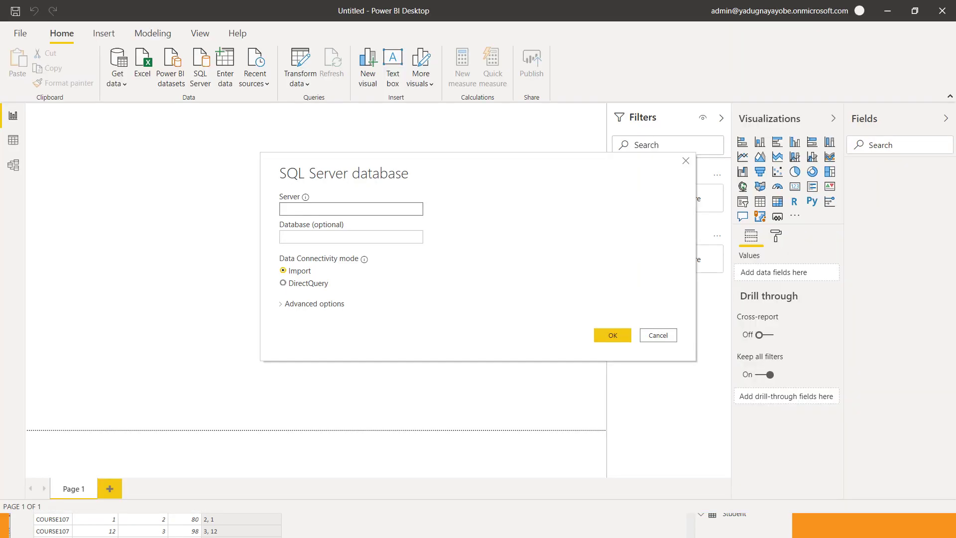
Connect to server DESKTOP-V15U451\MSSQLSERVER01, 1433 and database SMS_NEW using Import mode.
{"action": "type", "text": "DESKTOP-V15U451\\MSSQLSERVER01, 1433"}
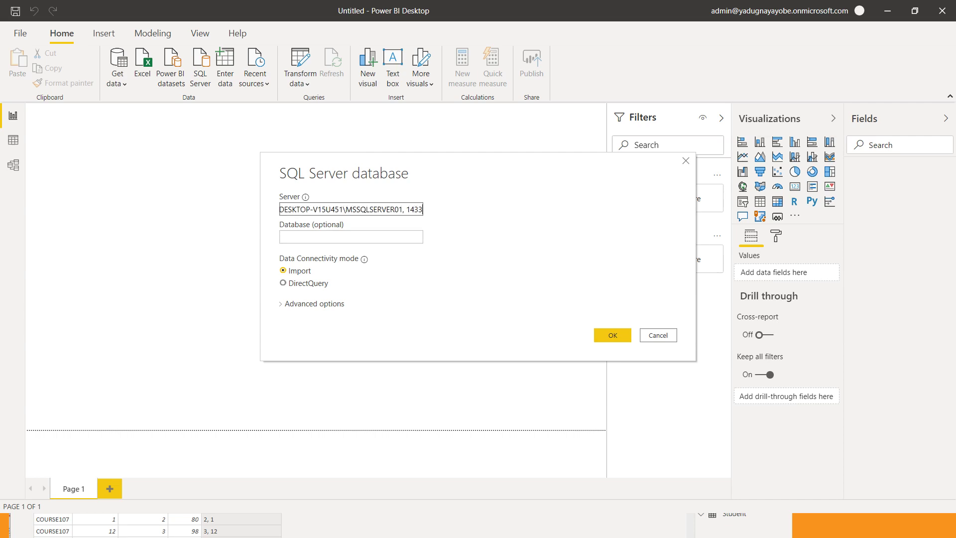
{"action": "left_click", "coordinate": [283, 237]}
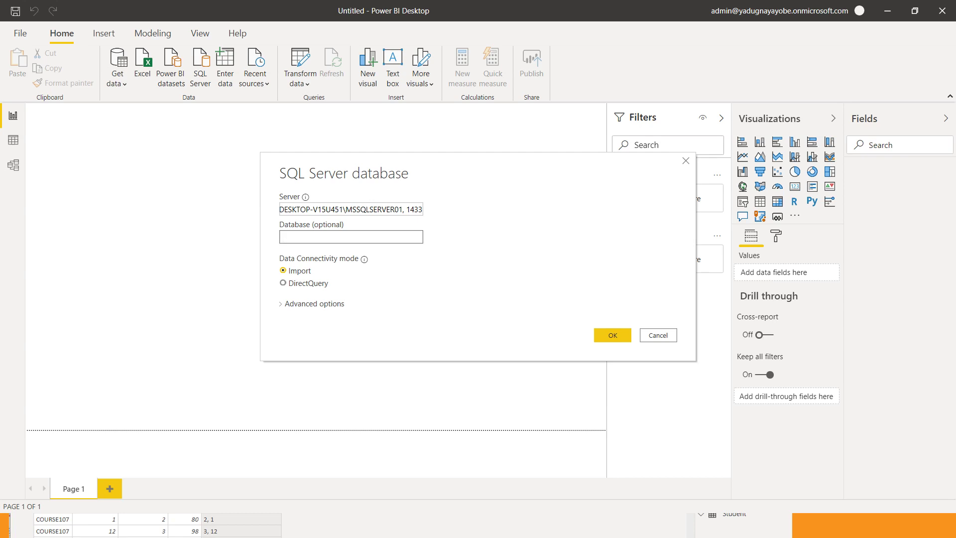
{"action": "type", "text": "SMS_NEW"}
{"action": "left_click", "coordinate": [313, 303]}
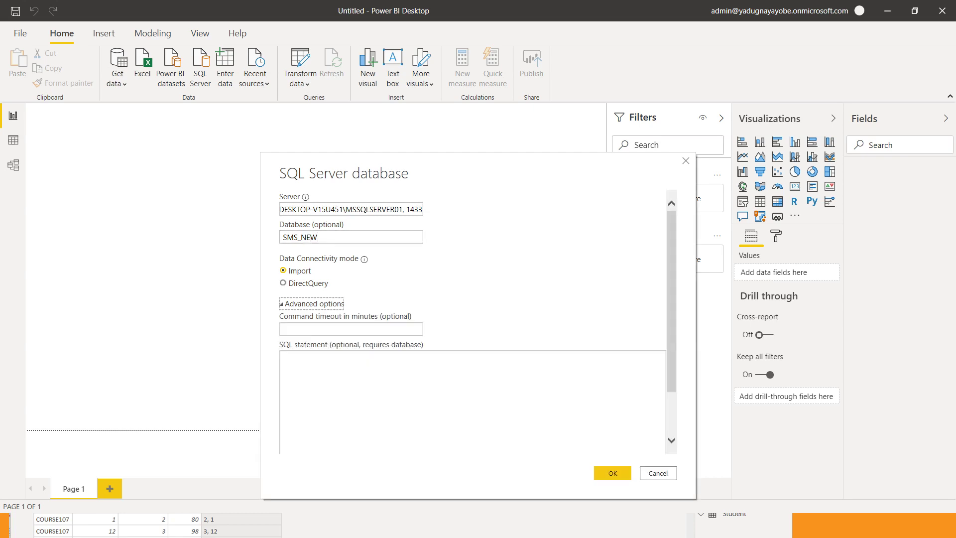
{"action": "key", "text": "space"}
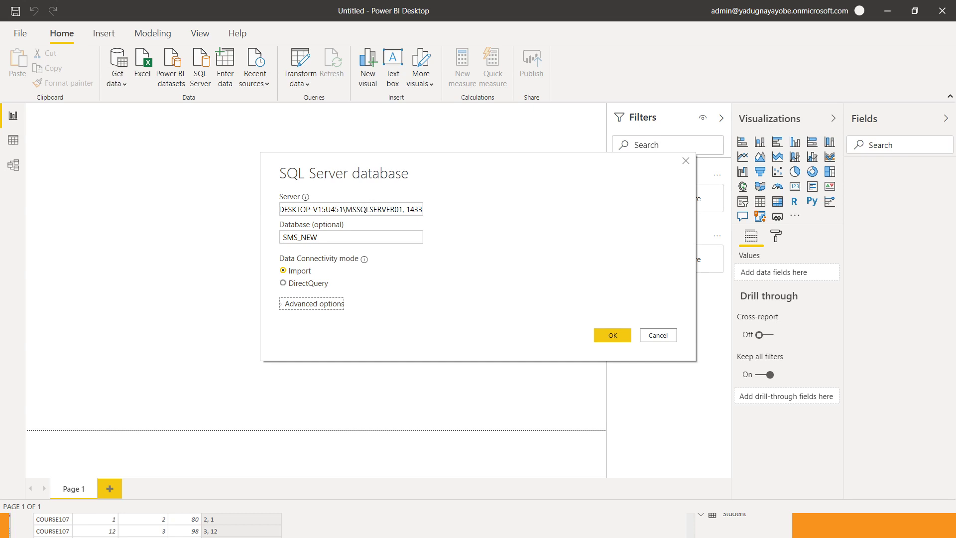
{"action": "left_click", "coordinate": [304, 283]}
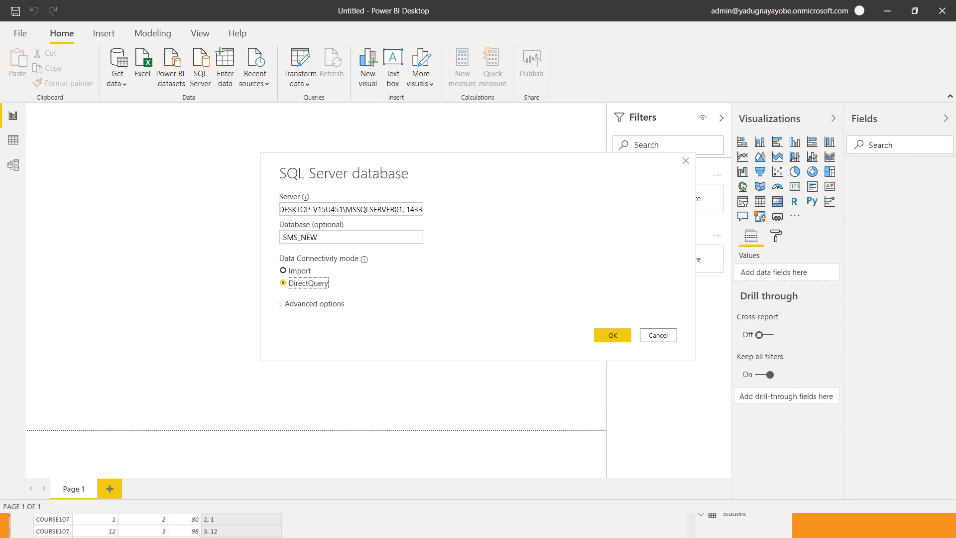
{"action": "left_click", "coordinate": [293, 271]}
{"action": "key", "text": "Return"}
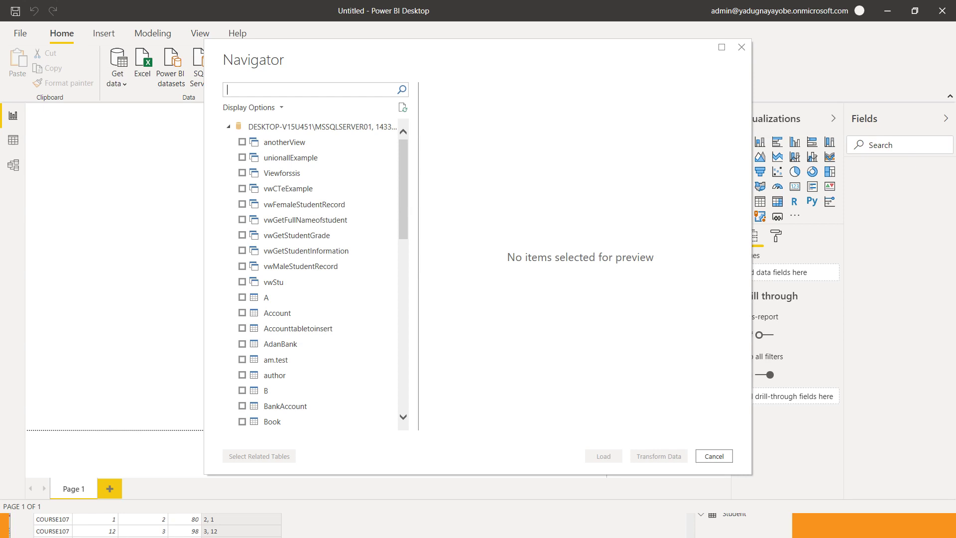
Choose the Course, Department, Faculty, Grade and Student tables from the database and load them into the report.
{"action": "scroll", "coordinate": [299, 282], "scroll_direction": "down", "scroll_amount": 2}
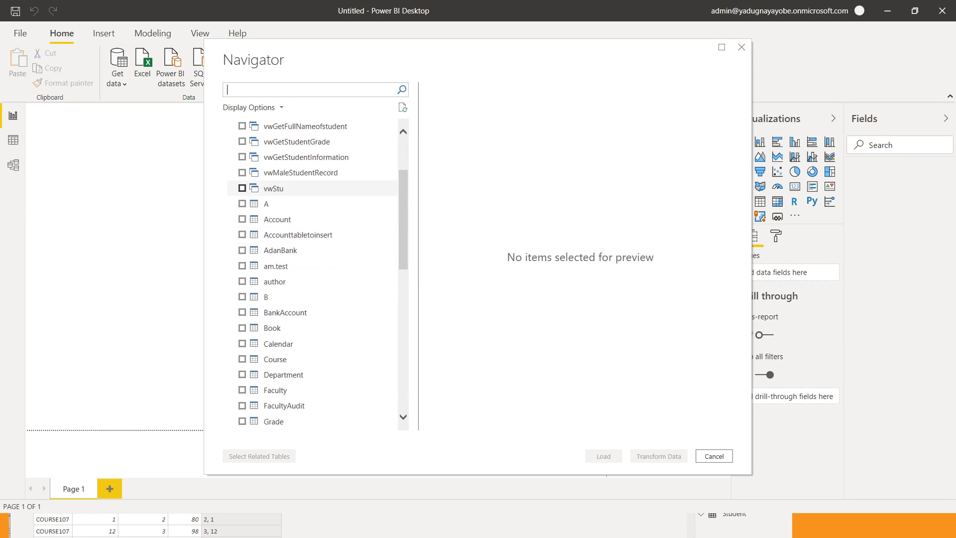
{"action": "scroll", "coordinate": [299, 281], "scroll_direction": "down", "scroll_amount": 1}
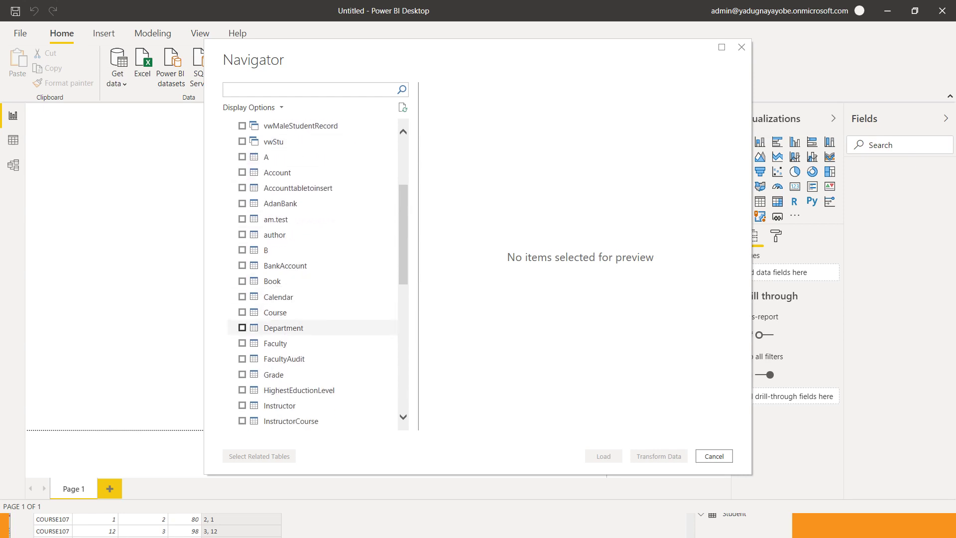
{"action": "left_click", "coordinate": [242, 328]}
{"action": "left_click", "coordinate": [241, 312]}
{"action": "left_click", "coordinate": [242, 344]}
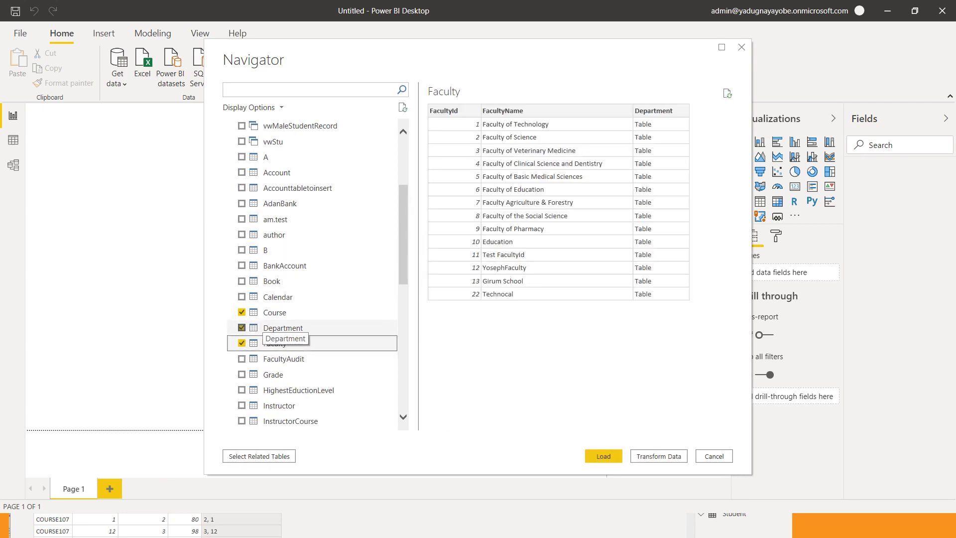
{"action": "scroll", "coordinate": [268, 331], "scroll_direction": "down", "scroll_amount": 1}
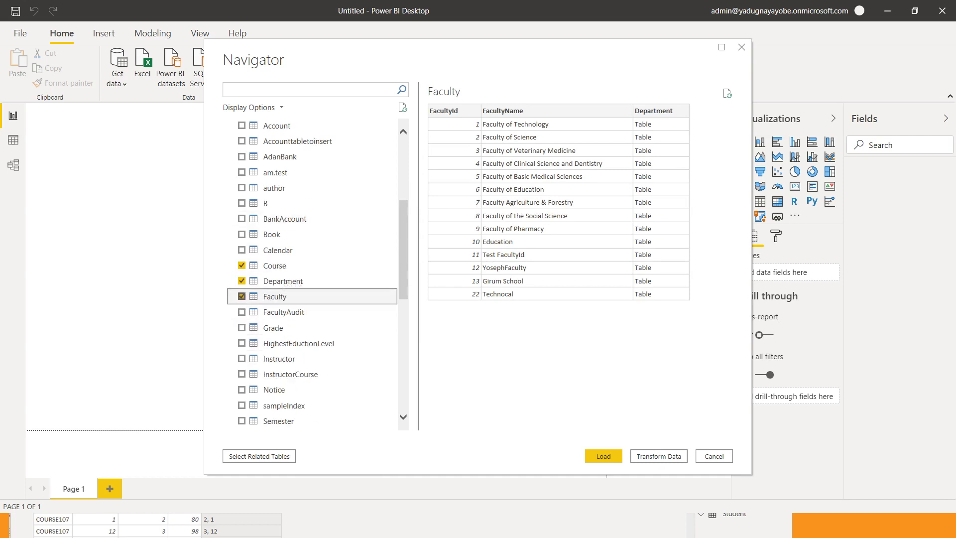
{"action": "scroll", "coordinate": [299, 308], "scroll_direction": "down", "scroll_amount": 1}
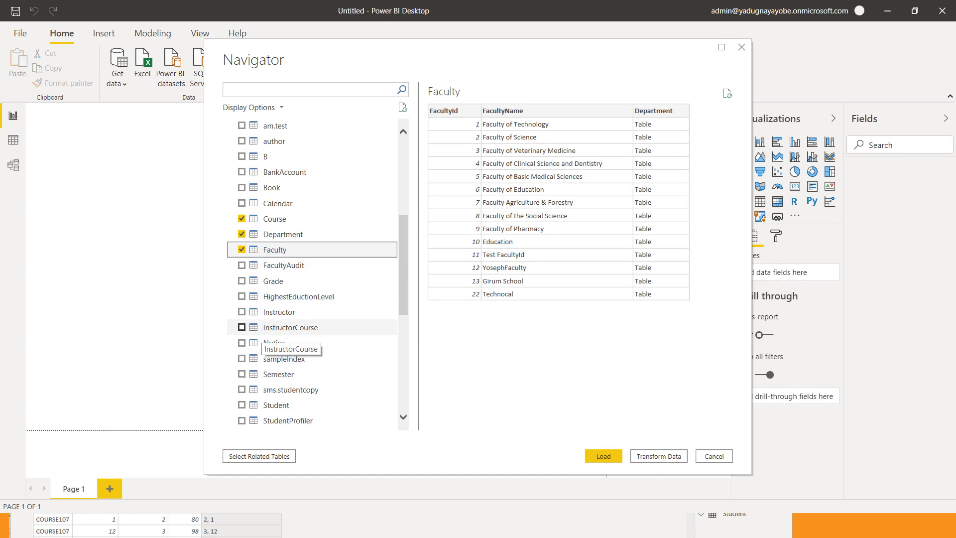
{"action": "left_click", "coordinate": [241, 281]}
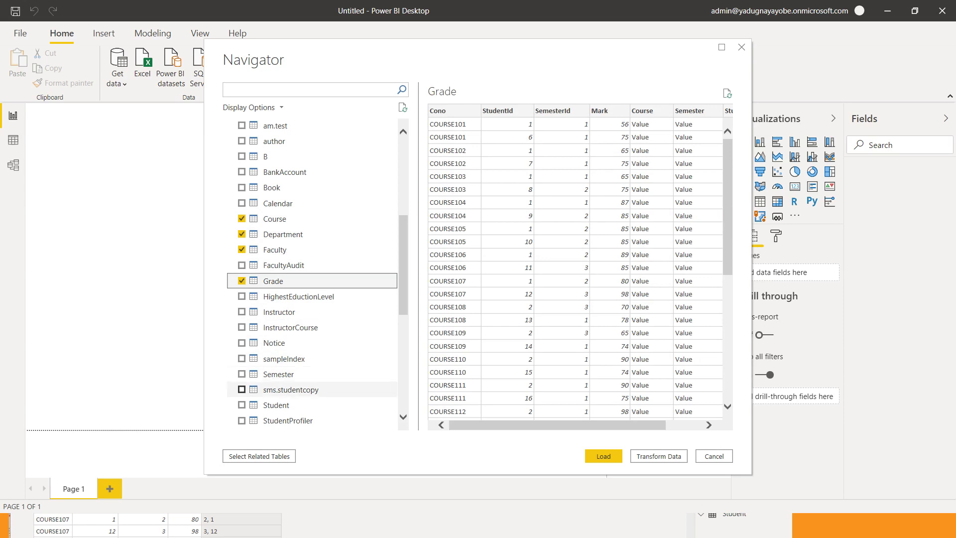
{"action": "left_click", "coordinate": [241, 404]}
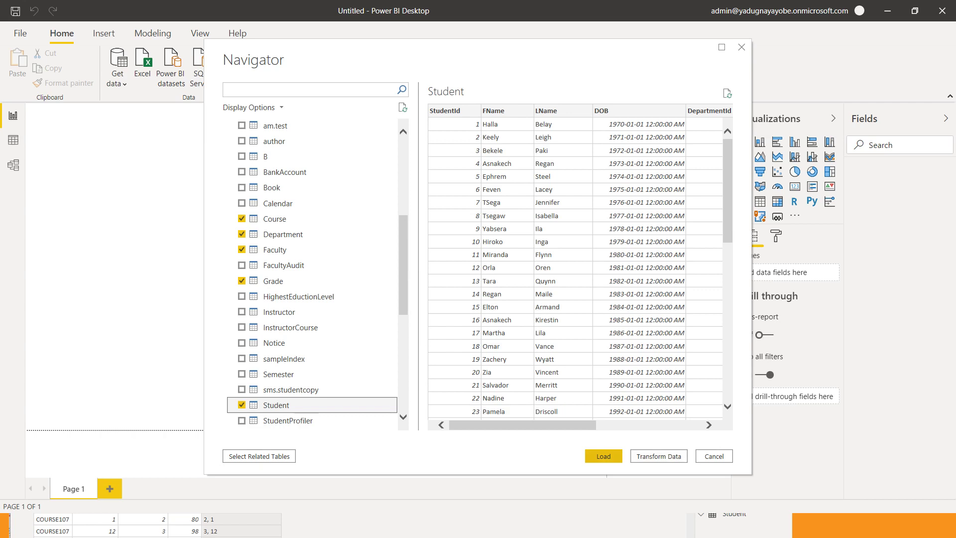
{"action": "left_click", "coordinate": [603, 456]}
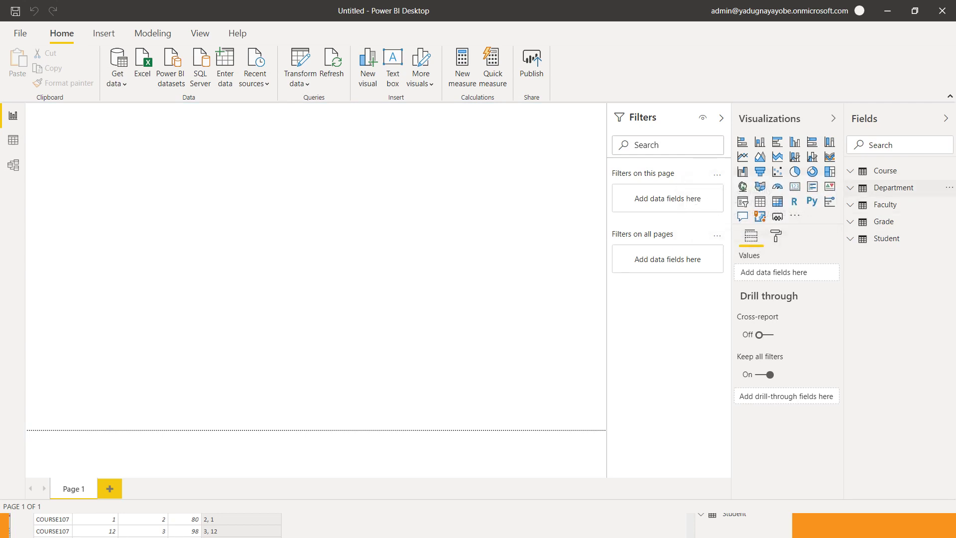
Examine the rows of the loaded Department table in Data view.
{"action": "left_click", "coordinate": [893, 188]}
{"action": "left_click", "coordinate": [893, 188]}
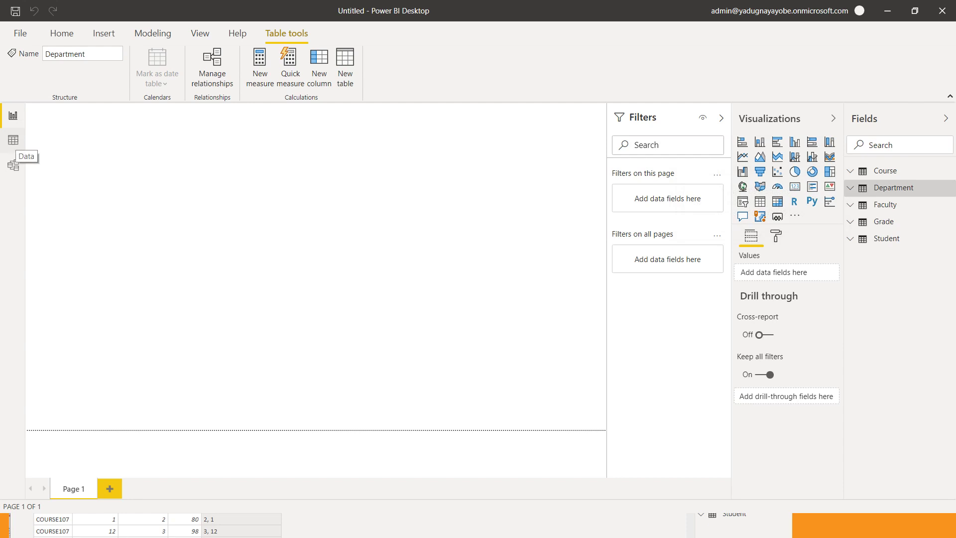
{"action": "left_click", "coordinate": [13, 141]}
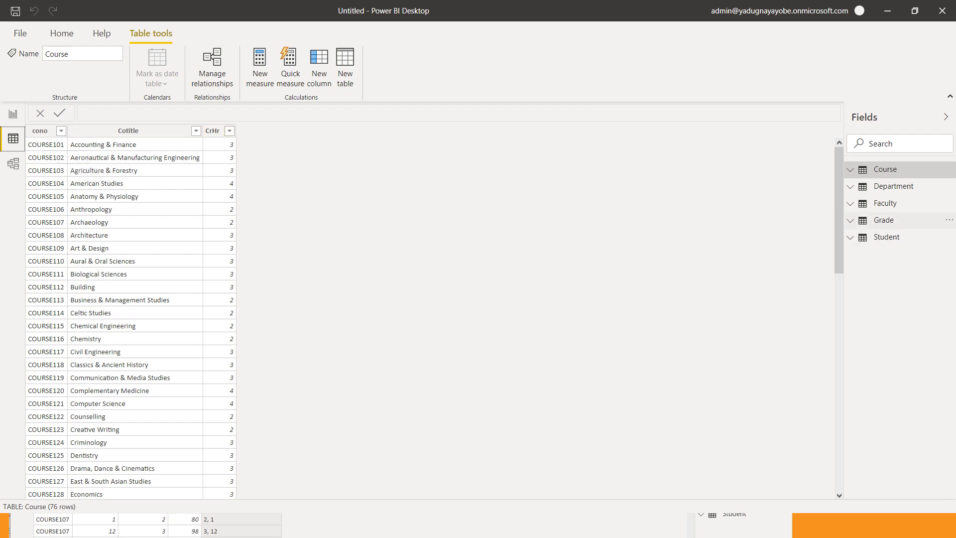
{"action": "left_click", "coordinate": [894, 186]}
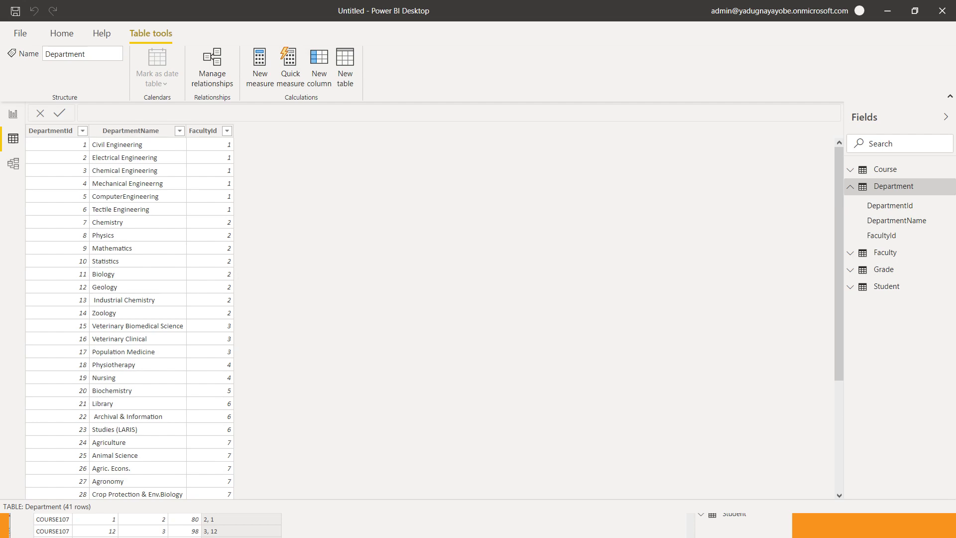
Rearrange the model diagram with Grade below Course, Student beside Course, Department below Student, and Faculty above and beside Department.
{"action": "left_click", "coordinate": [13, 163]}
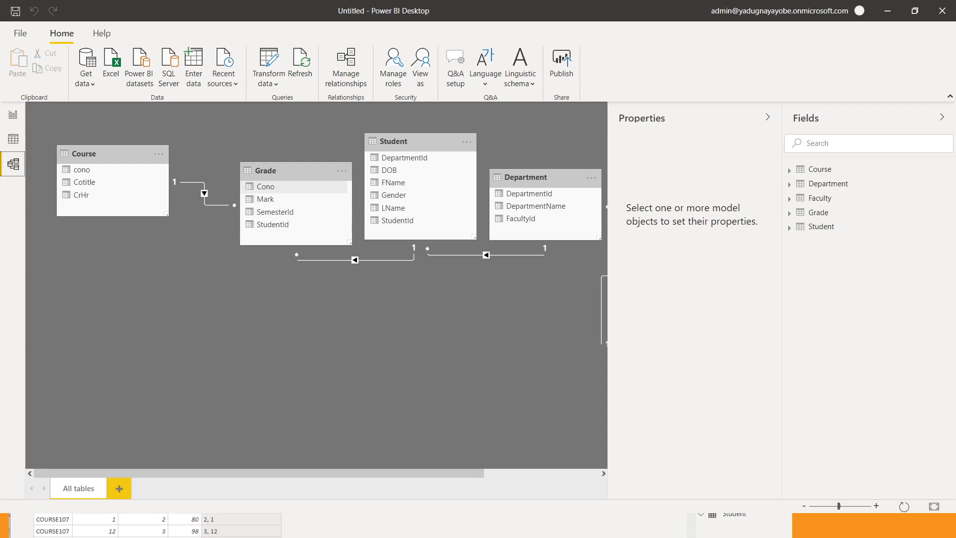
{"action": "left_click_drag", "start_coordinate": [289, 170], "coordinate": [156, 284]}
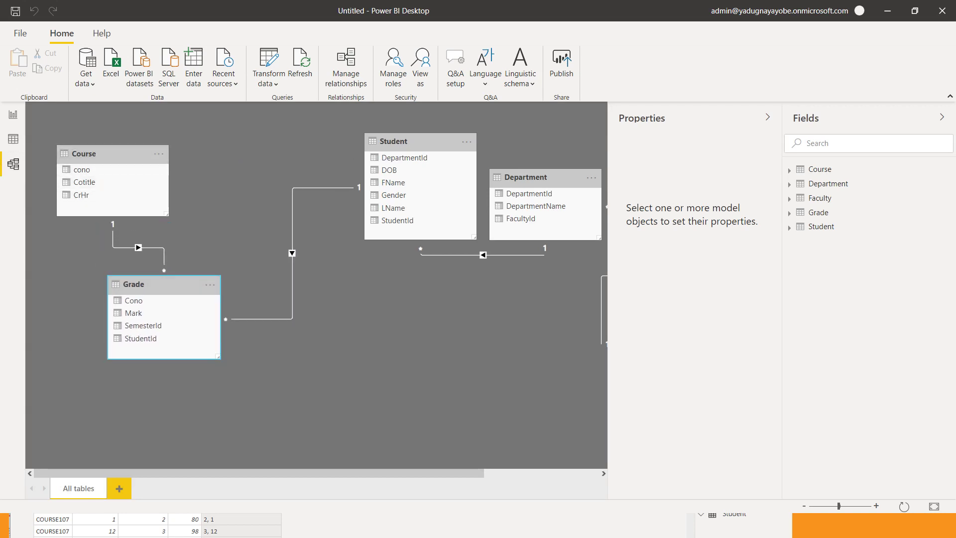
{"action": "left_click_drag", "start_coordinate": [408, 142], "coordinate": [288, 142]}
{"action": "left_click_drag", "start_coordinate": [528, 177], "coordinate": [359, 300]}
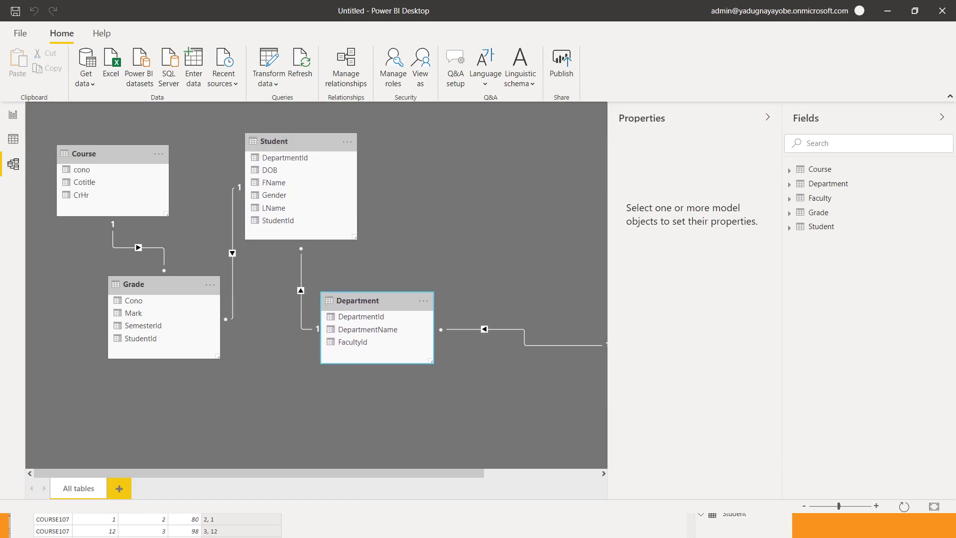
{"action": "left_click_drag", "start_coordinate": [259, 473], "coordinate": [374, 473]}
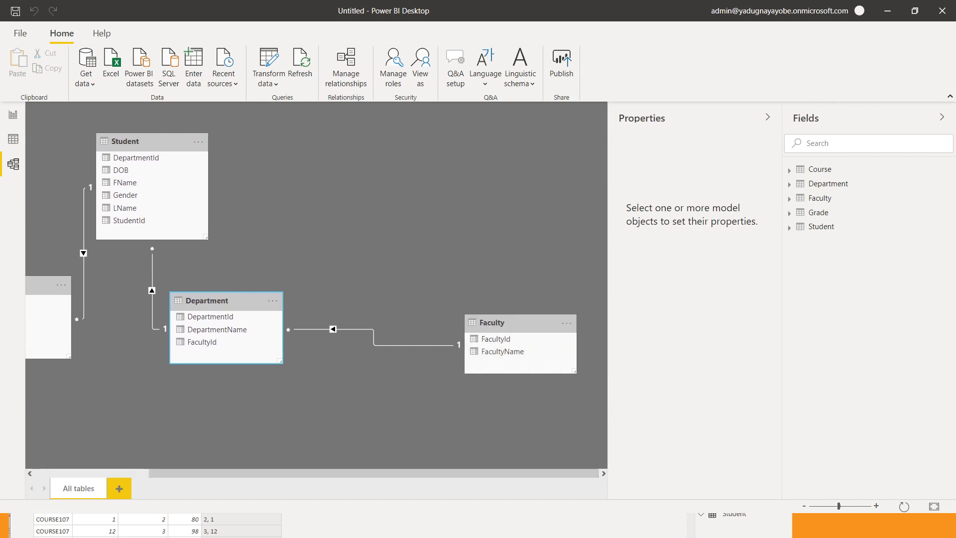
{"action": "left_click_drag", "start_coordinate": [518, 323], "coordinate": [384, 150]}
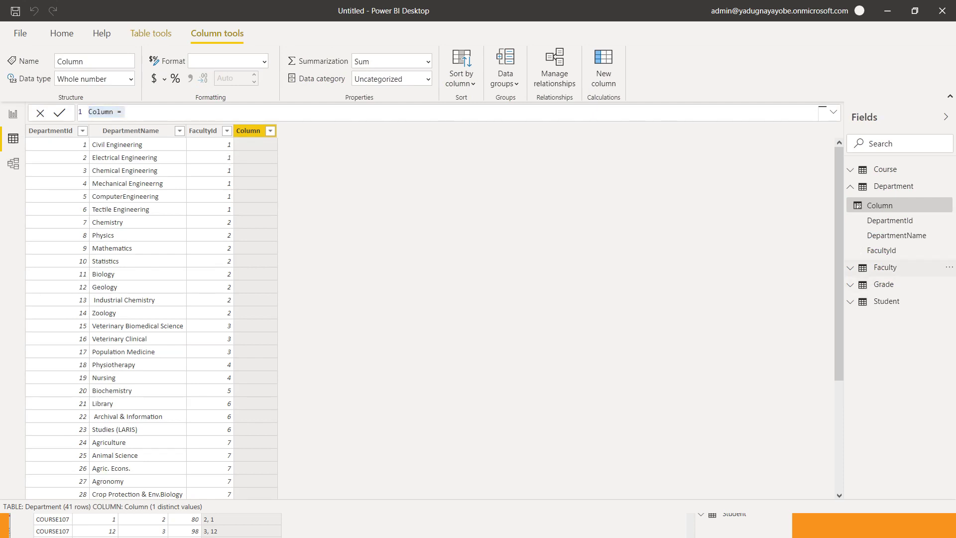
Discard the blank calculated column in Department and examine the FacultyName column of the Faculty table.
{"action": "key", "text": "Escape"}
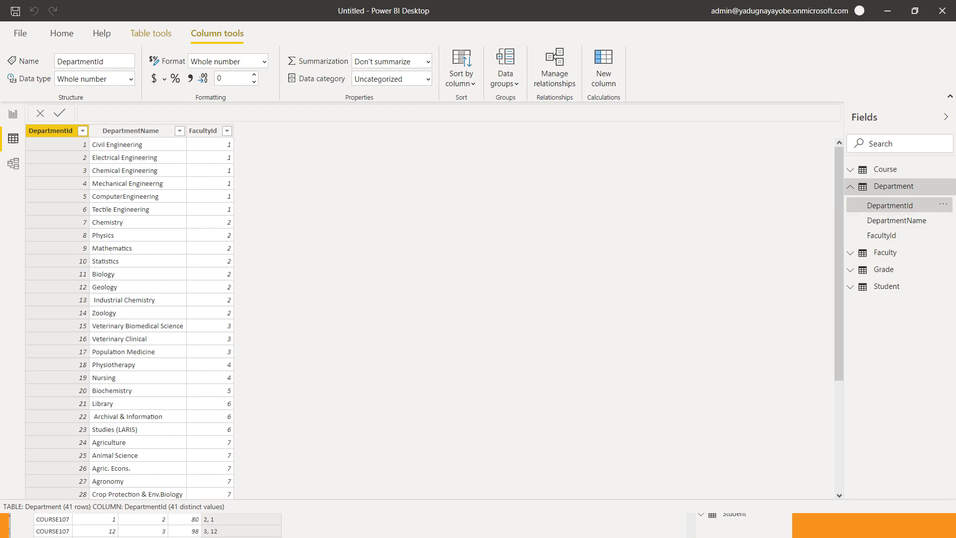
{"action": "left_click", "coordinate": [885, 253]}
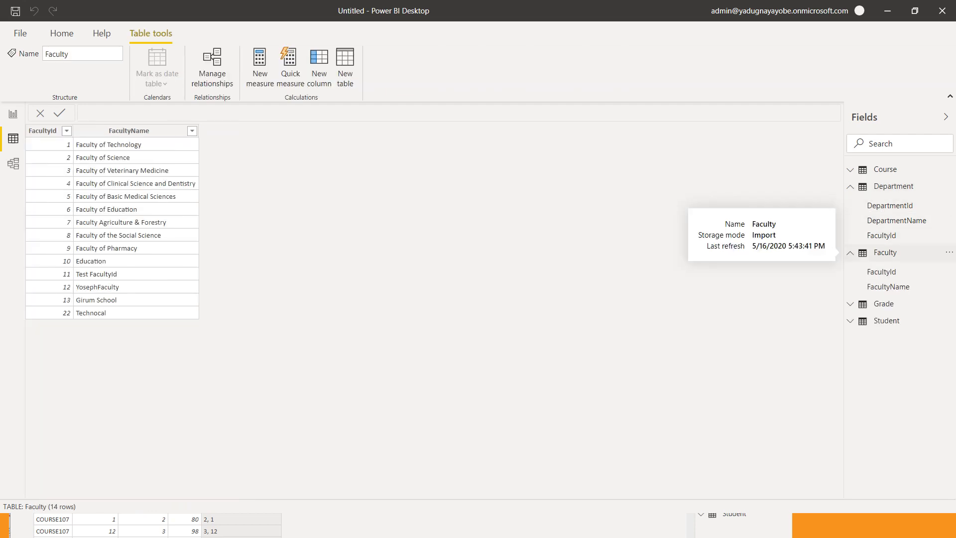
{"action": "left_click", "coordinate": [129, 130]}
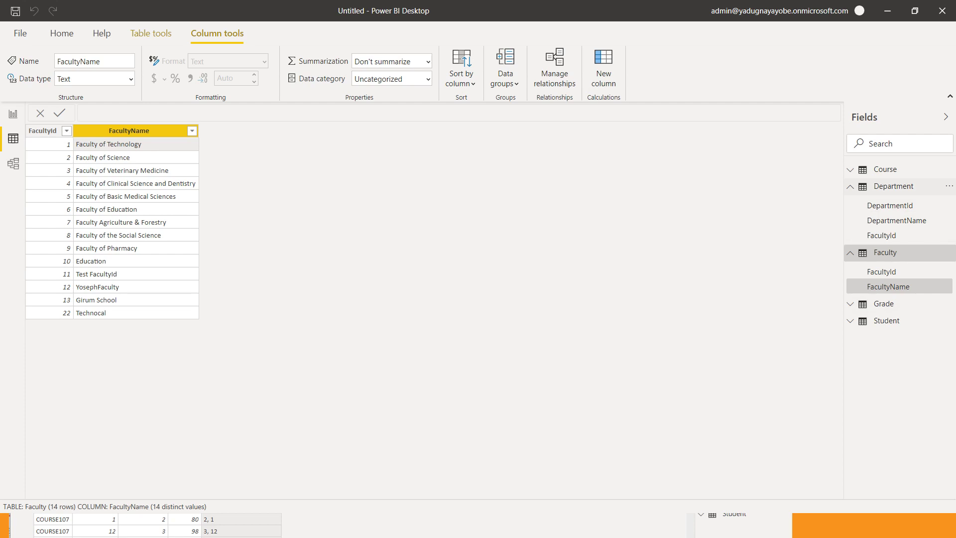
Add a calculated column to the Department table and name it Faculty_Name in its formula.
{"action": "left_click", "coordinate": [894, 186]}
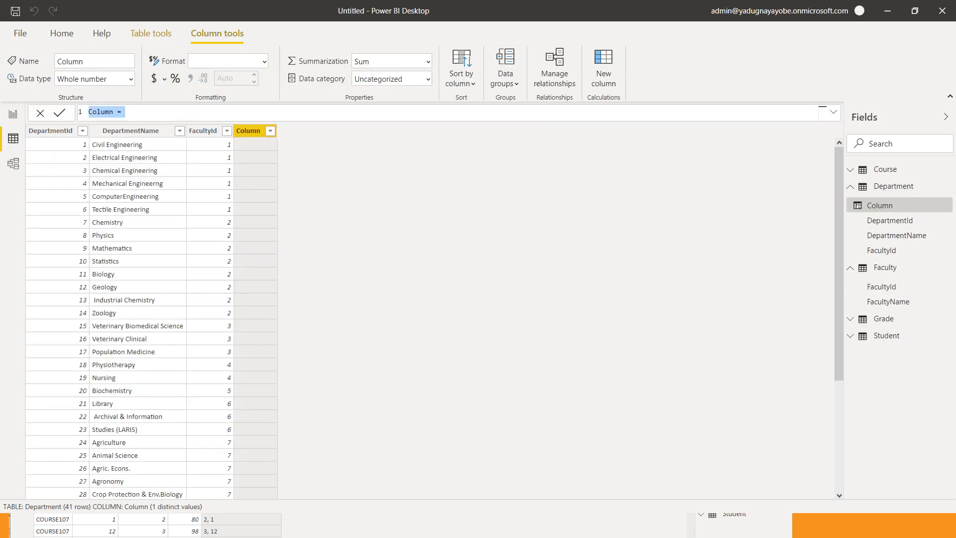
{"action": "left_click", "coordinate": [109, 111]}
{"action": "left_click_drag", "start_coordinate": [114, 111], "coordinate": [89, 112]}
{"action": "type", "text": "Faculty"}
{"action": "type", "text": "_Name ="}
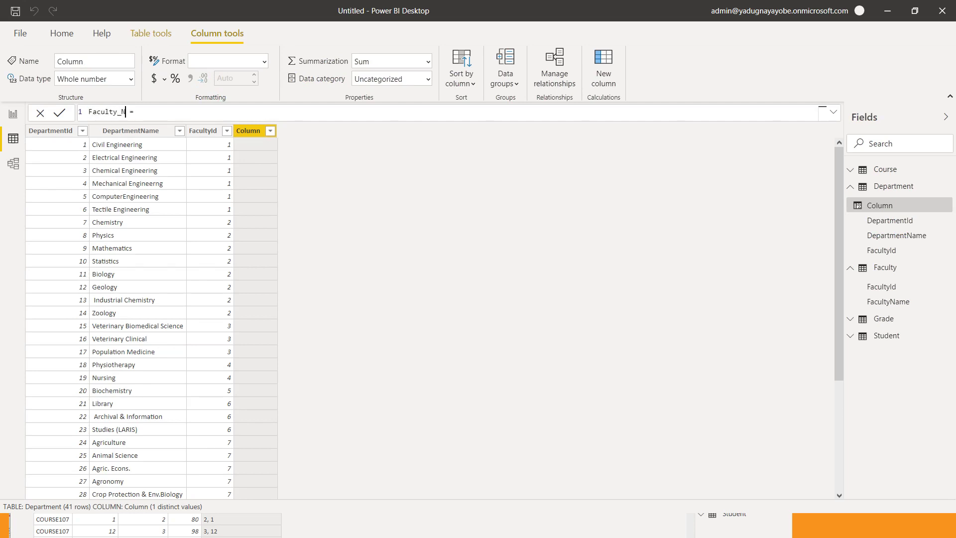